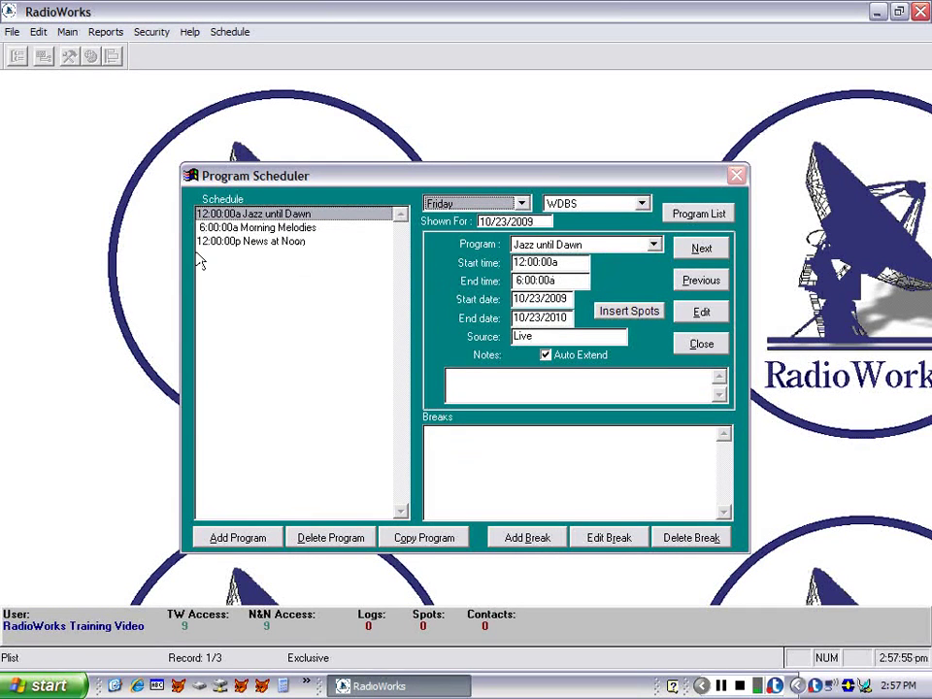
- Add a break named "News Break 1" to Friday's News at Noon program, running from 12:00:00p to 12:02:00p without a template
{"action": "left_click", "coordinate": [202, 229]}
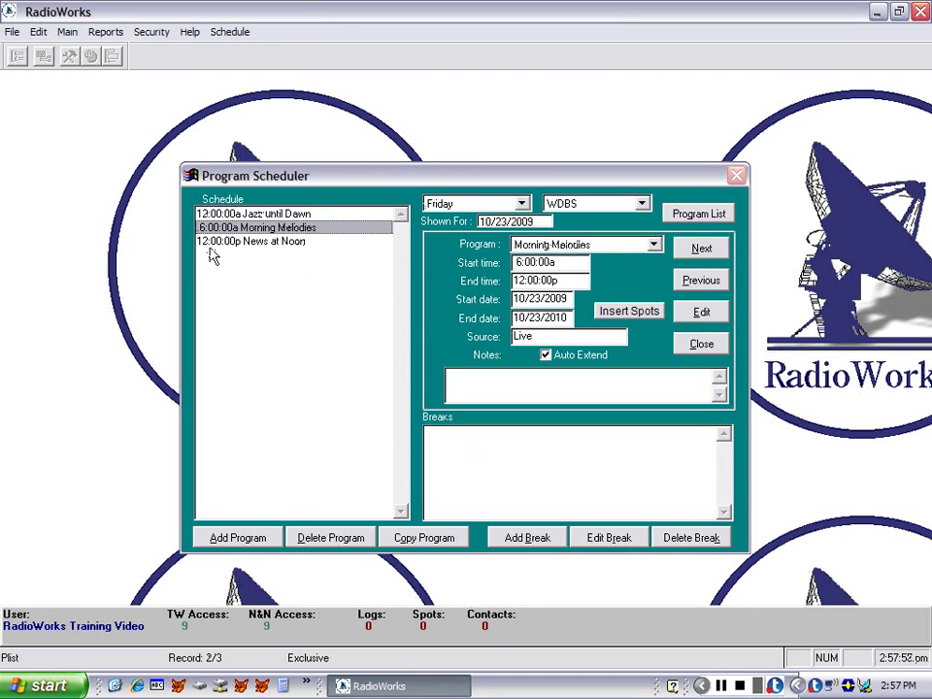
{"action": "left_click", "coordinate": [215, 242]}
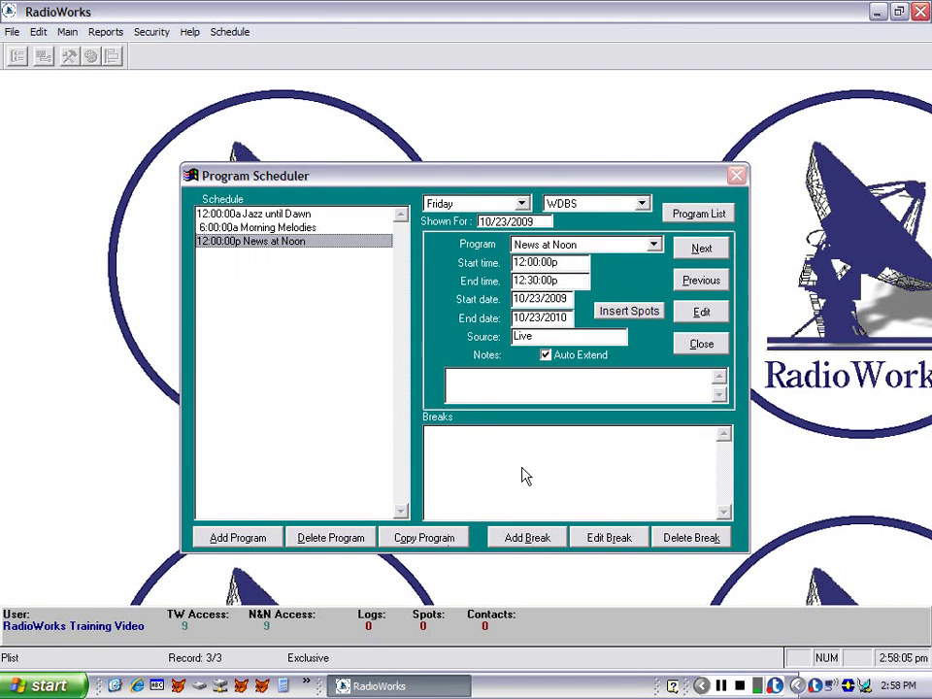
{"action": "left_click", "coordinate": [532, 543]}
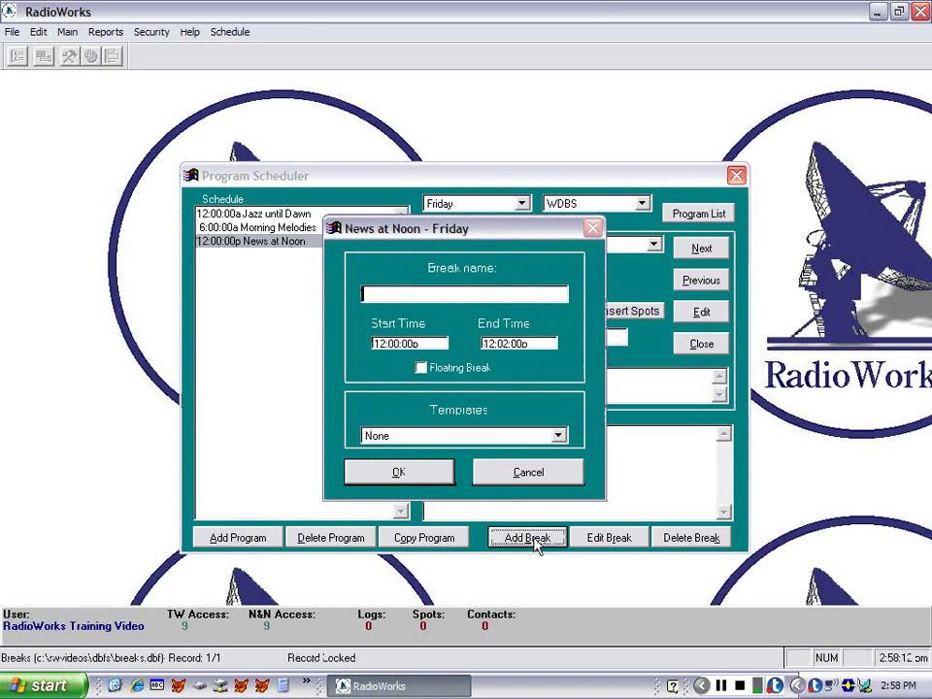
{"action": "type", "text": "News Break "}
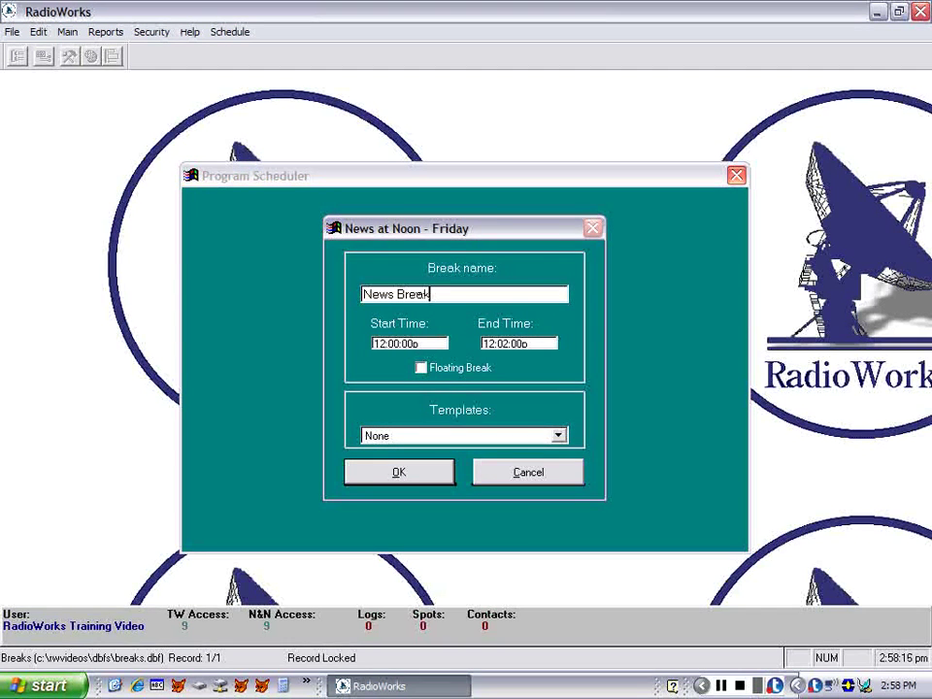
{"action": "type", "text": "1"}
{"action": "key", "text": "Tab"}
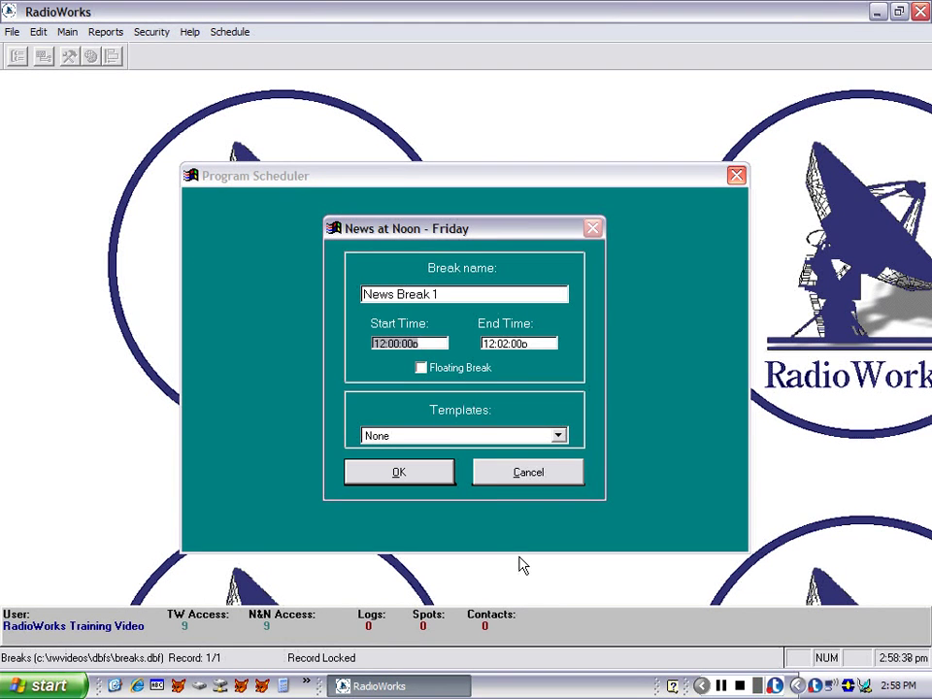
{"action": "key", "text": "Tab"}
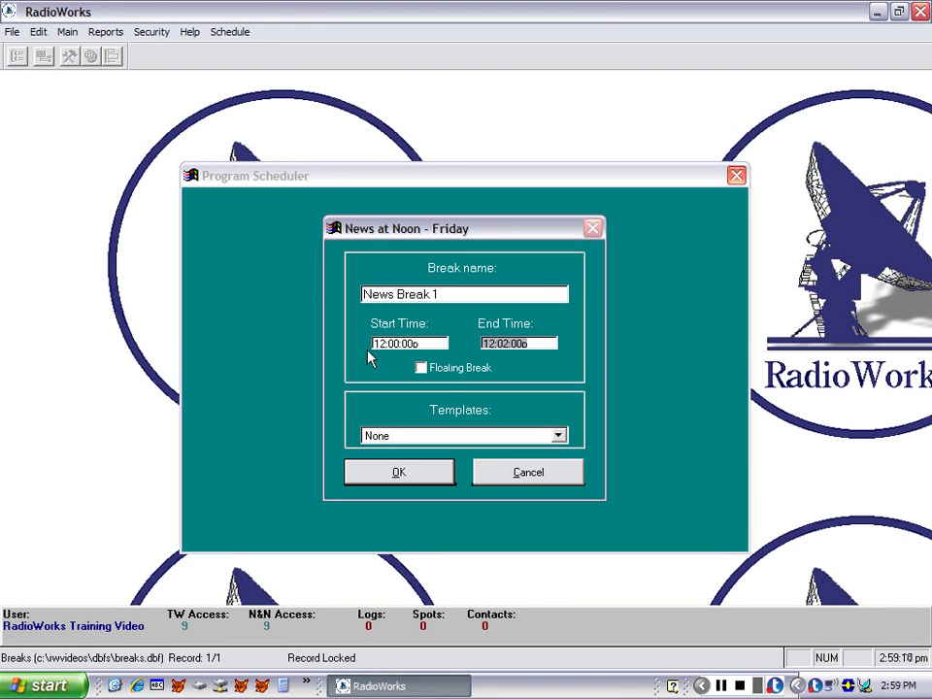
{"action": "left_click", "coordinate": [432, 377]}
{"action": "left_click", "coordinate": [399, 473]}
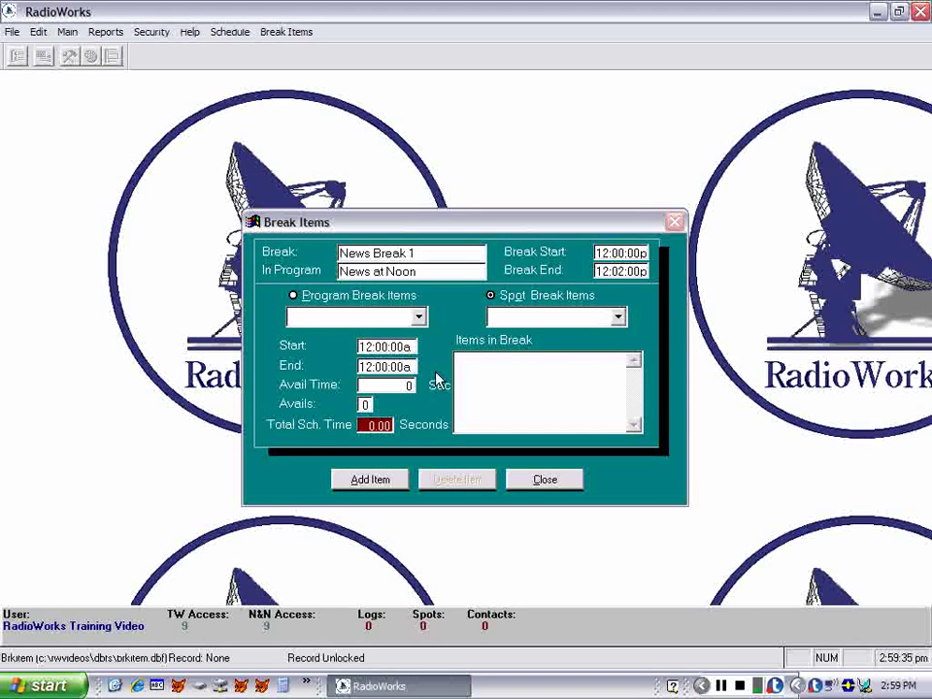
- Add a Station ID program break item from 12:00:00p to 12:00:10p to the break and save it
{"action": "left_click", "coordinate": [374, 481]}
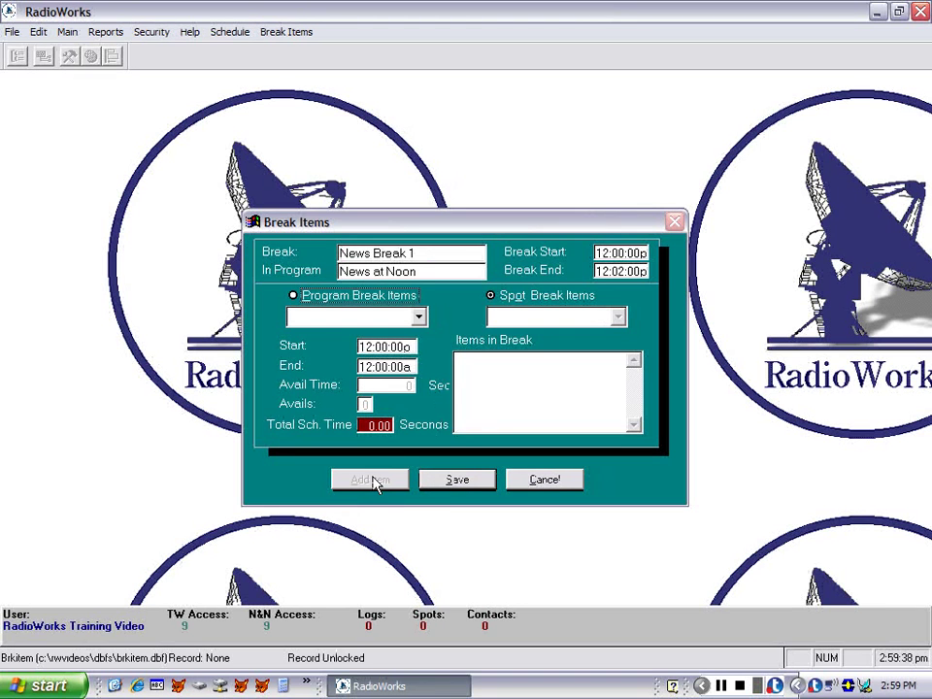
{"action": "left_click", "coordinate": [293, 297]}
{"action": "left_click", "coordinate": [305, 318]}
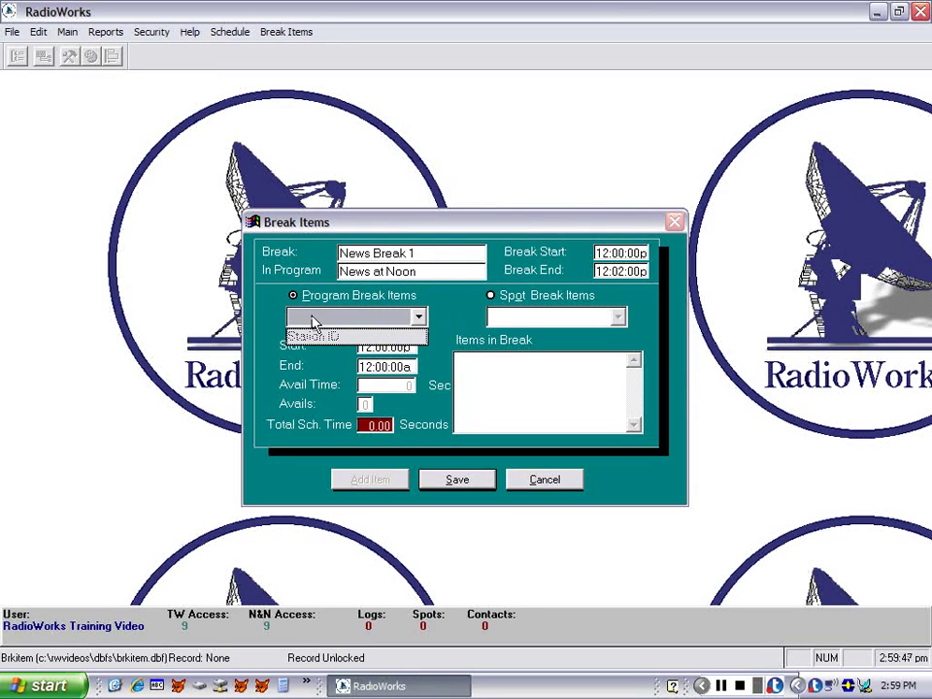
{"action": "left_click", "coordinate": [317, 336]}
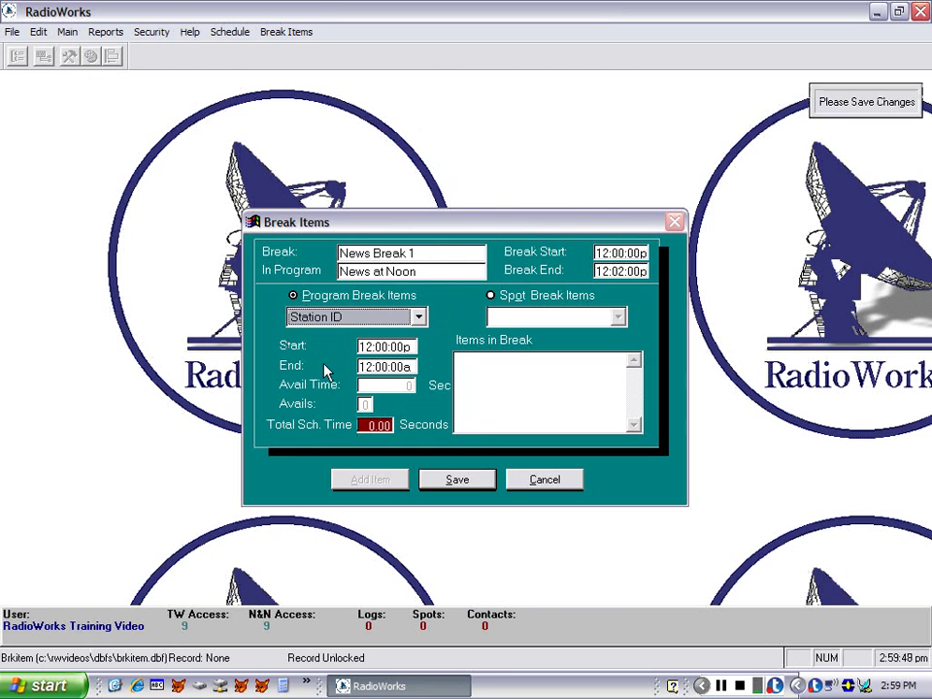
{"action": "key", "text": "Tab"}
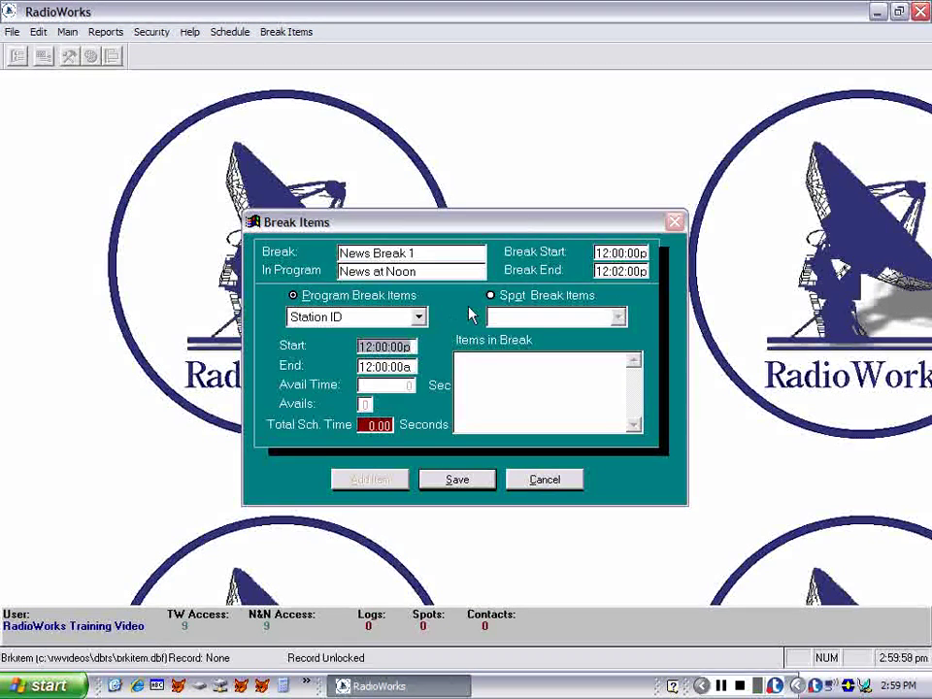
{"action": "key", "text": "Tab"}
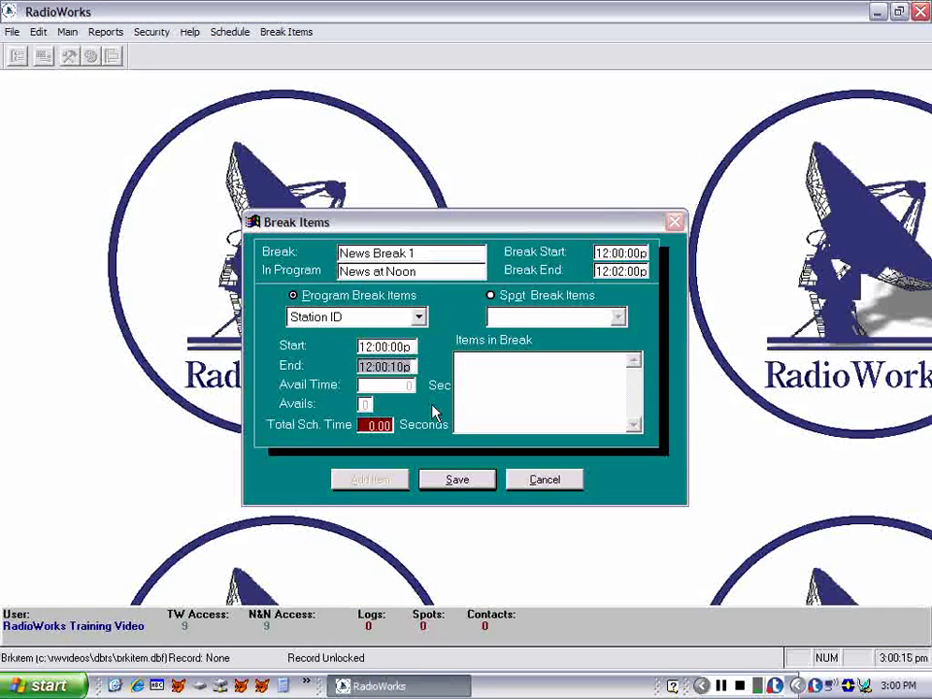
{"action": "left_click", "coordinate": [457, 480]}
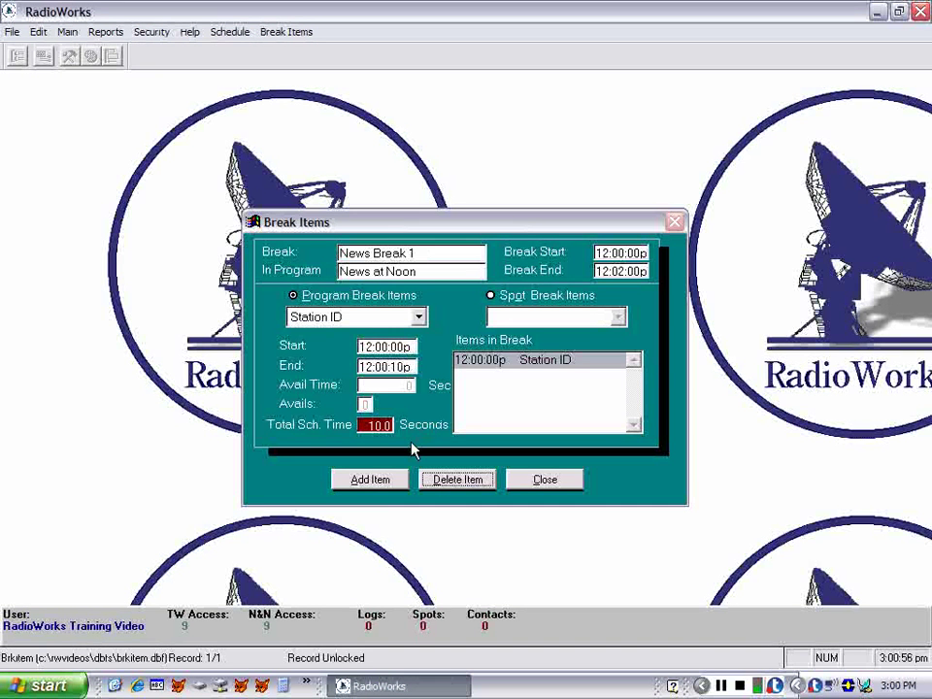
- Start a second item in News Break 1 as a spot break item of type Spot Avail
{"action": "left_click", "coordinate": [379, 489]}
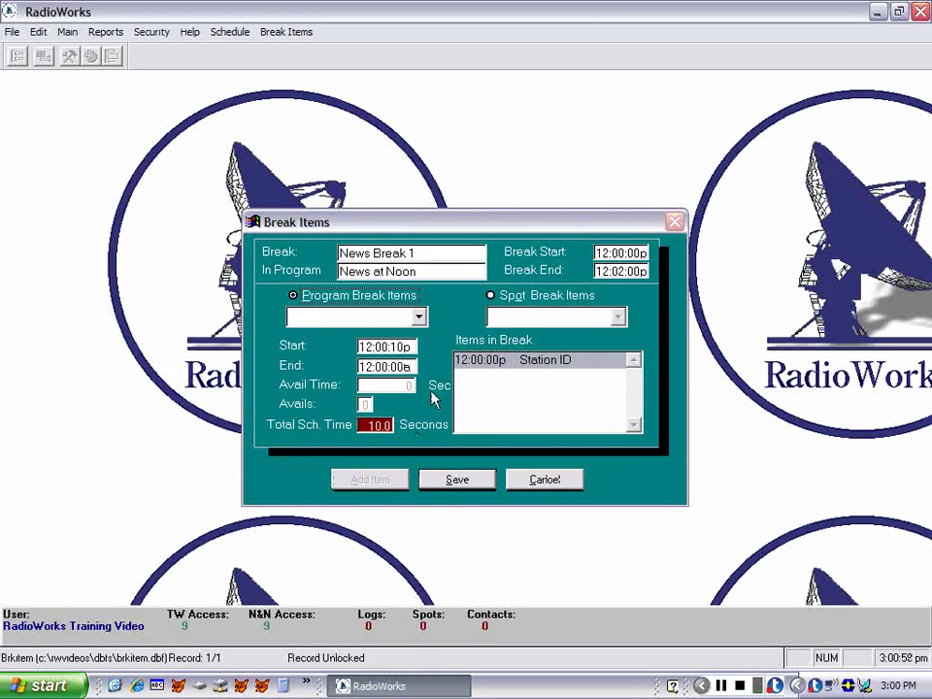
{"action": "left_click", "coordinate": [490, 296]}
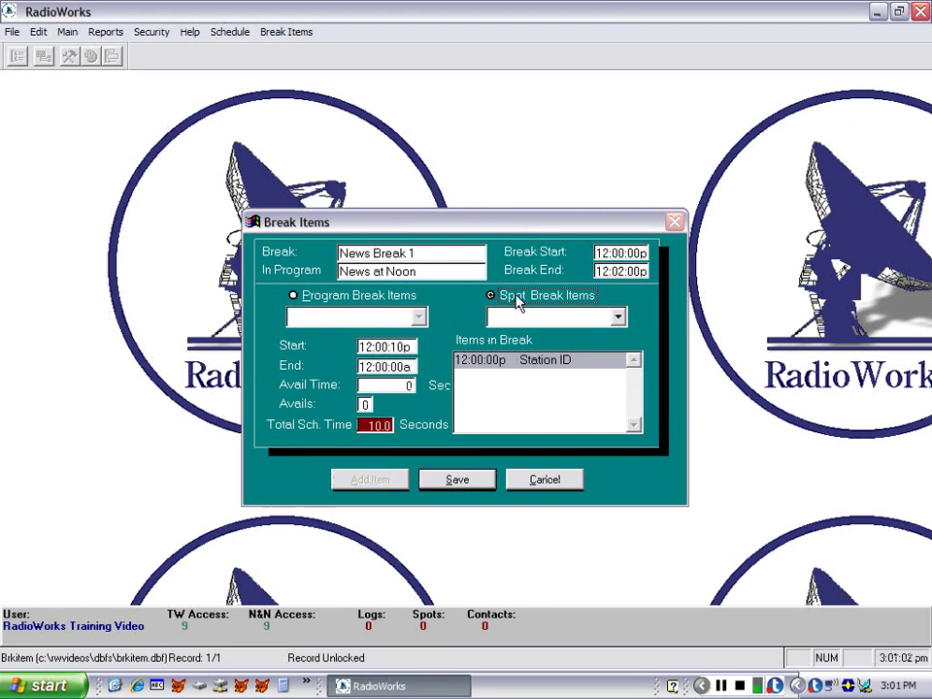
{"action": "left_click", "coordinate": [545, 317]}
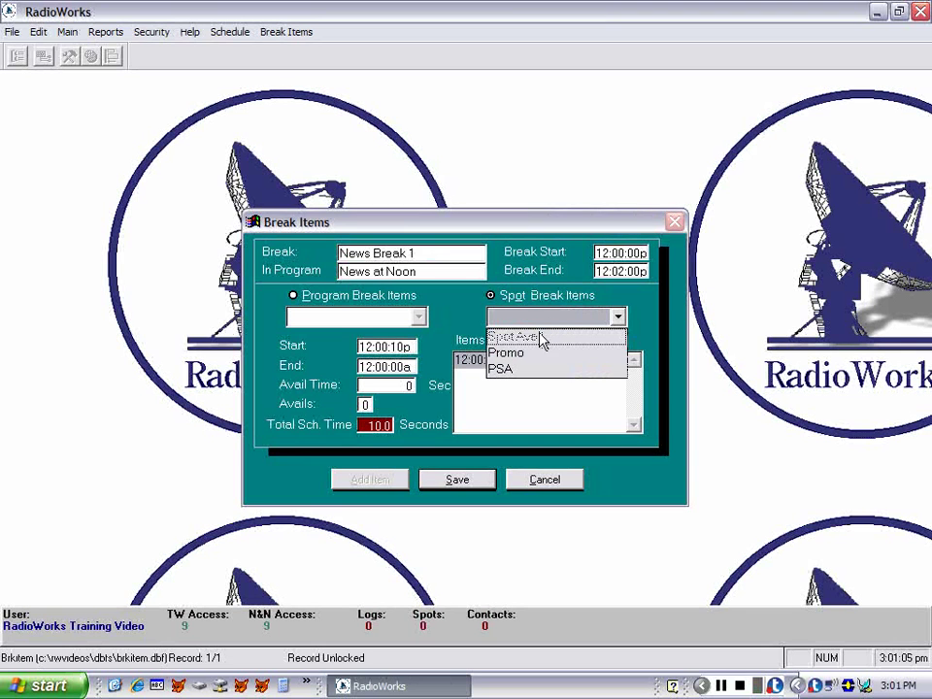
{"action": "left_click", "coordinate": [534, 339]}
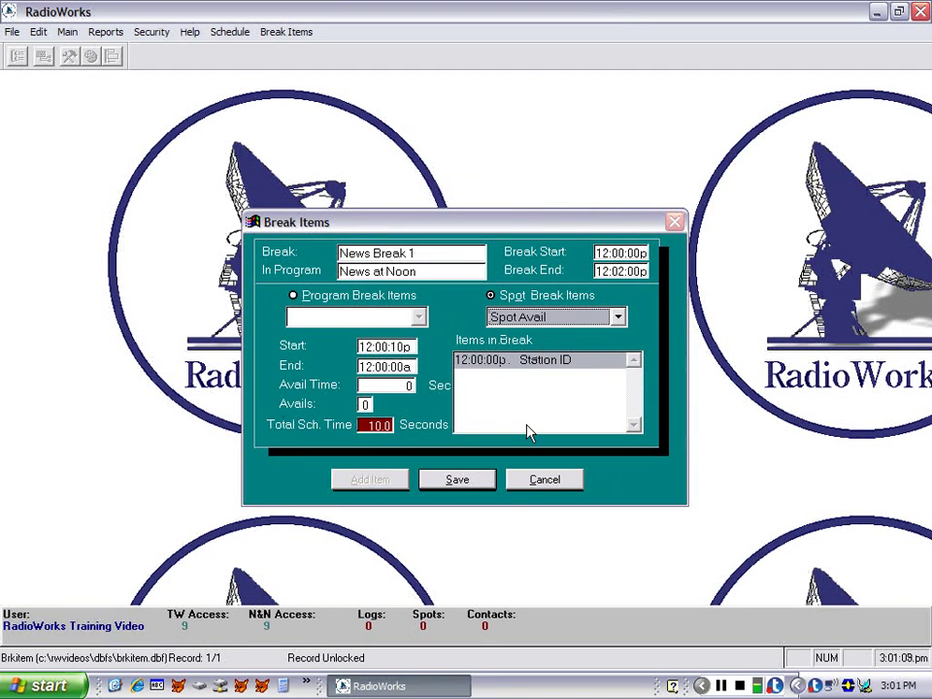
{"action": "key", "text": "Tab"}
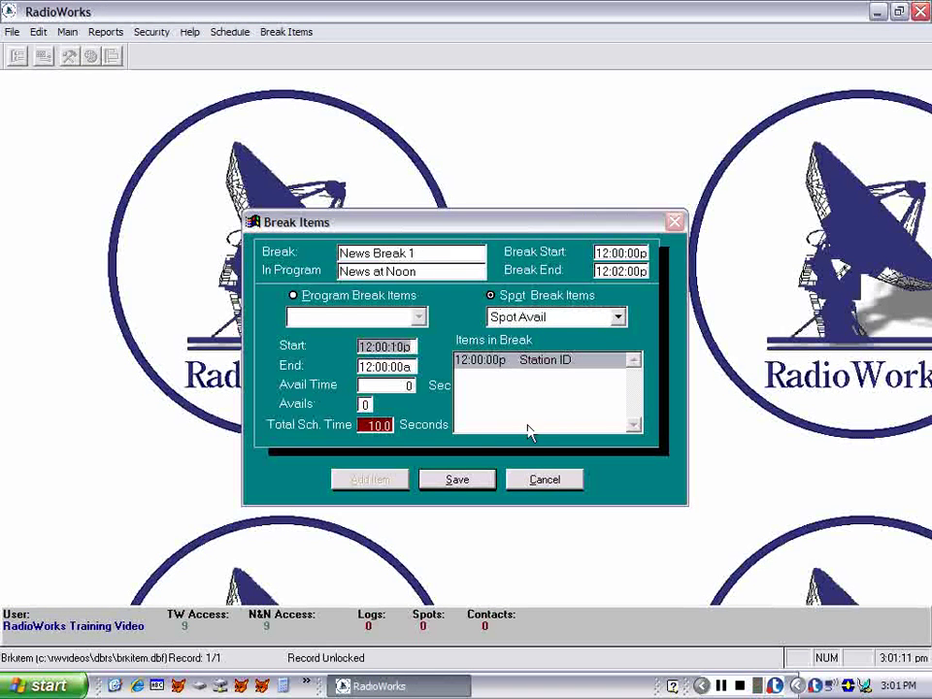
- Save the Spot Avail item with start 12:00:10p, end 12:02:00p and 5 avails, and close the break items and the Program Scheduler
{"action": "key", "text": "Tab"}
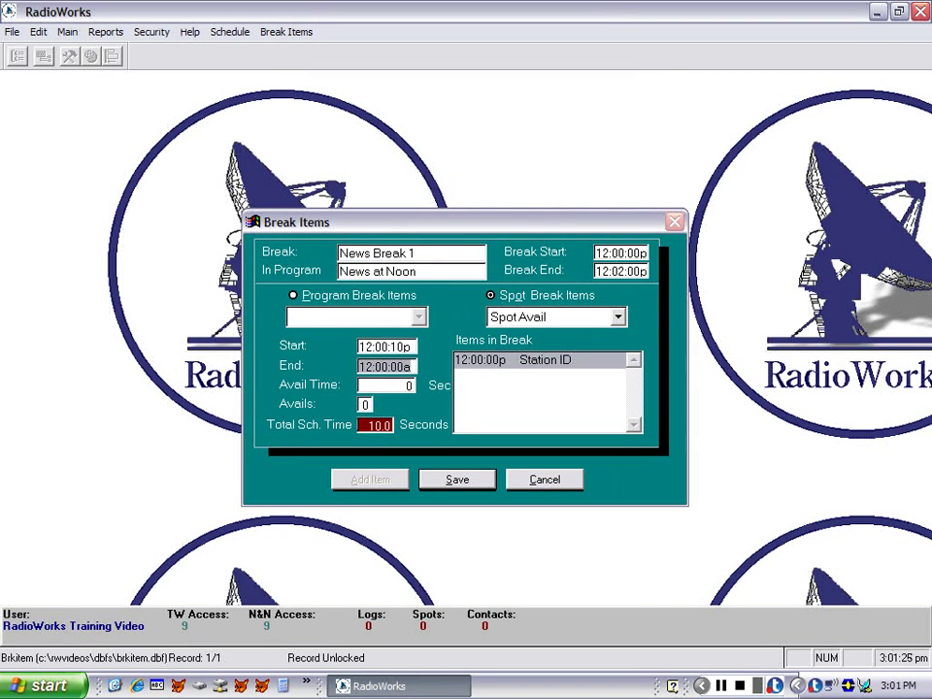
{"action": "type", "text": "12: :"}
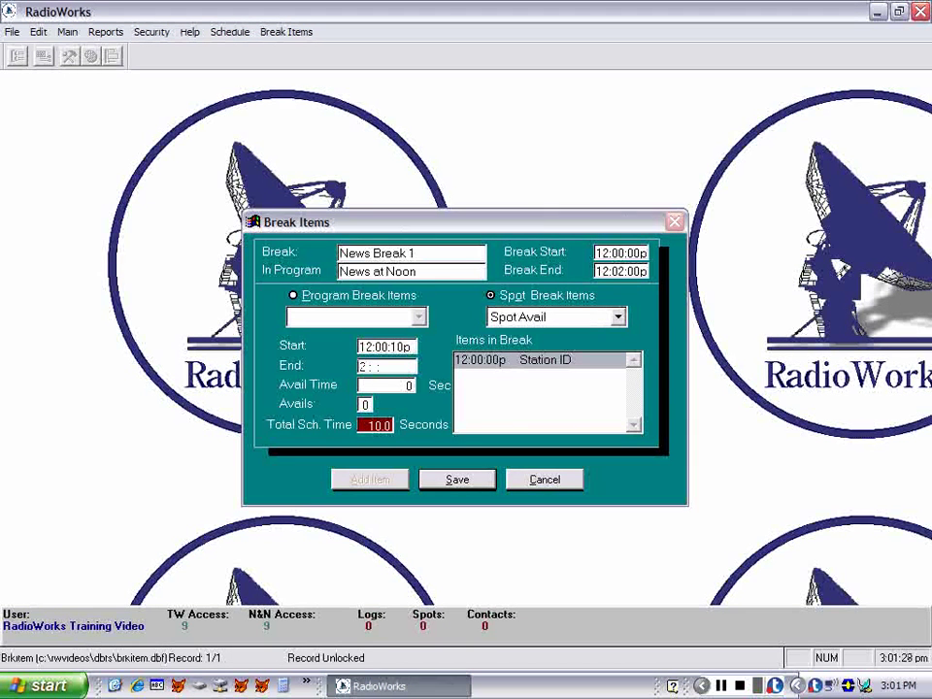
{"action": "type", "text": "12"}
{"action": "type", "text": "02"}
{"action": "key", "text": "Tab"}
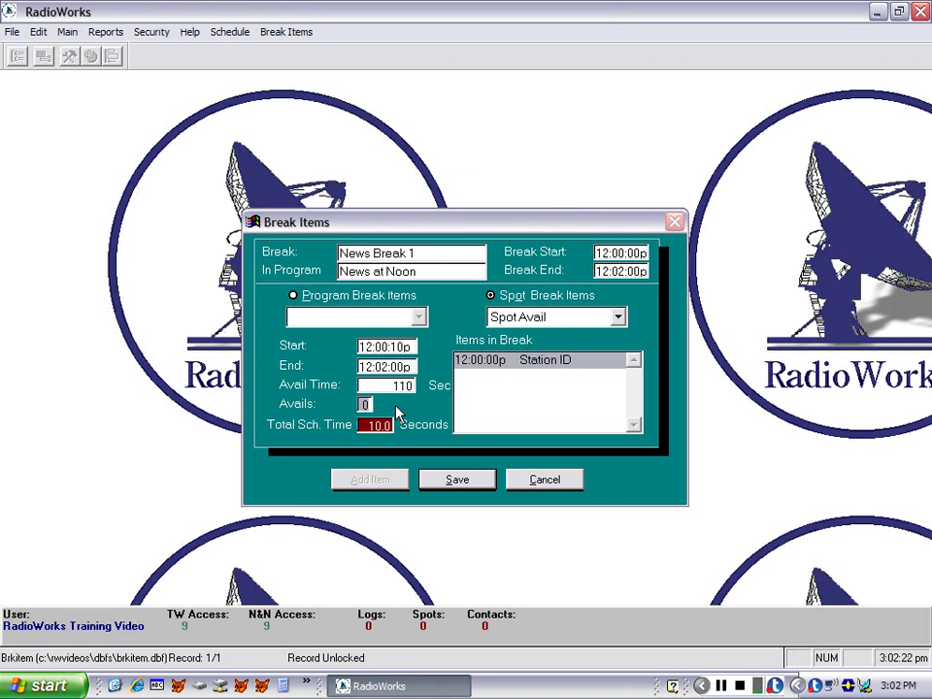
{"action": "type", "text": "5"}
{"action": "left_click", "coordinate": [453, 482]}
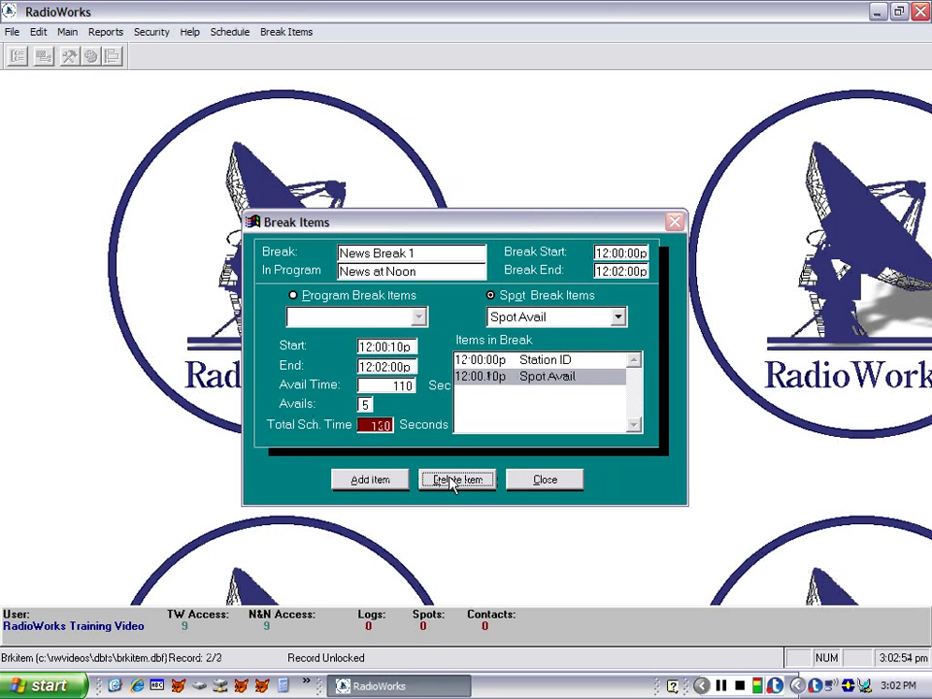
{"action": "left_click", "coordinate": [543, 482]}
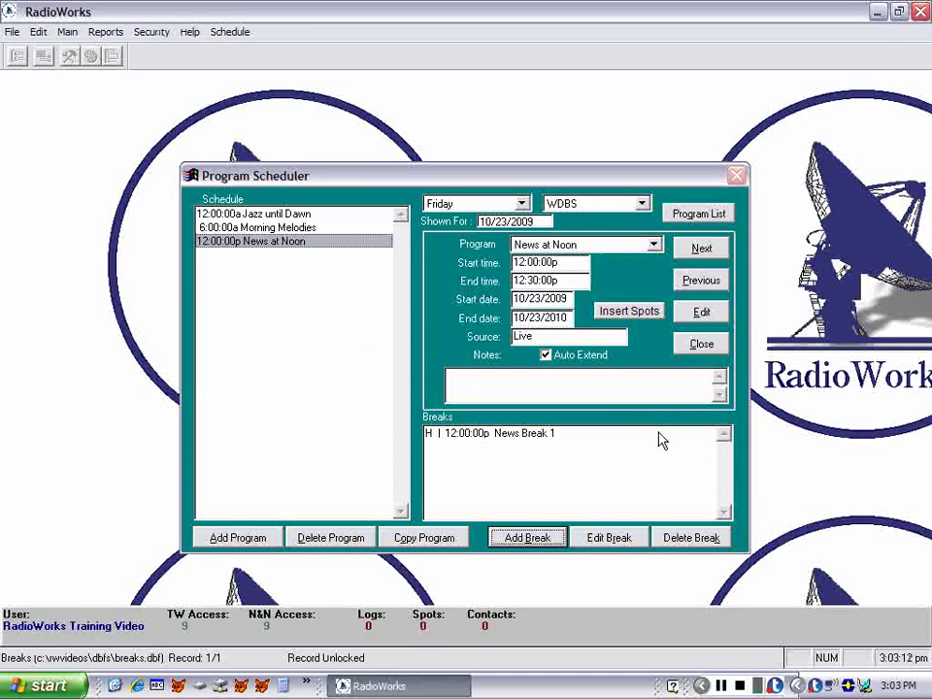
{"action": "left_click", "coordinate": [697, 344]}
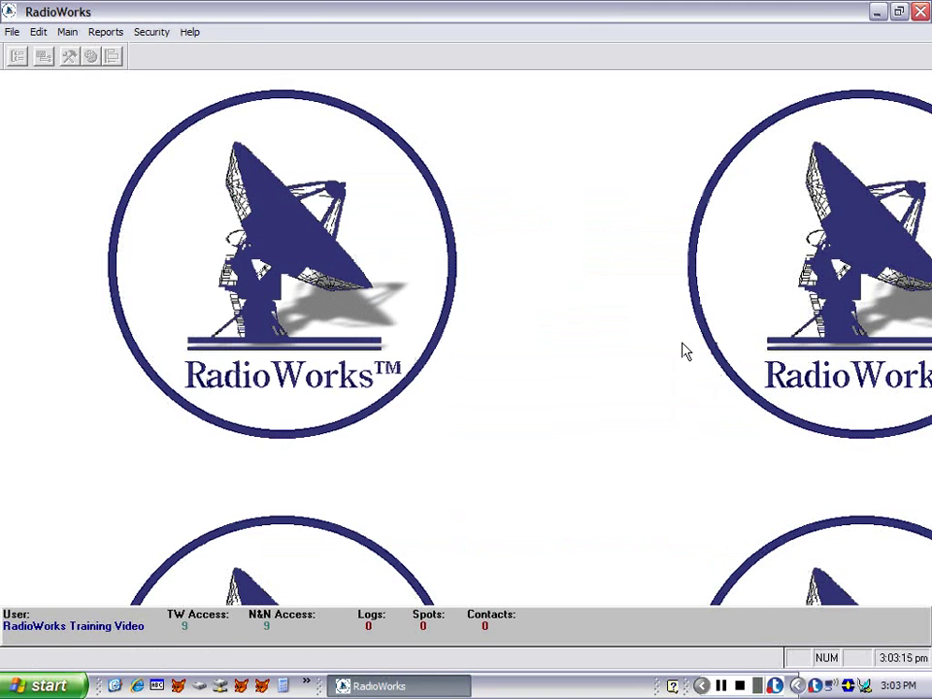